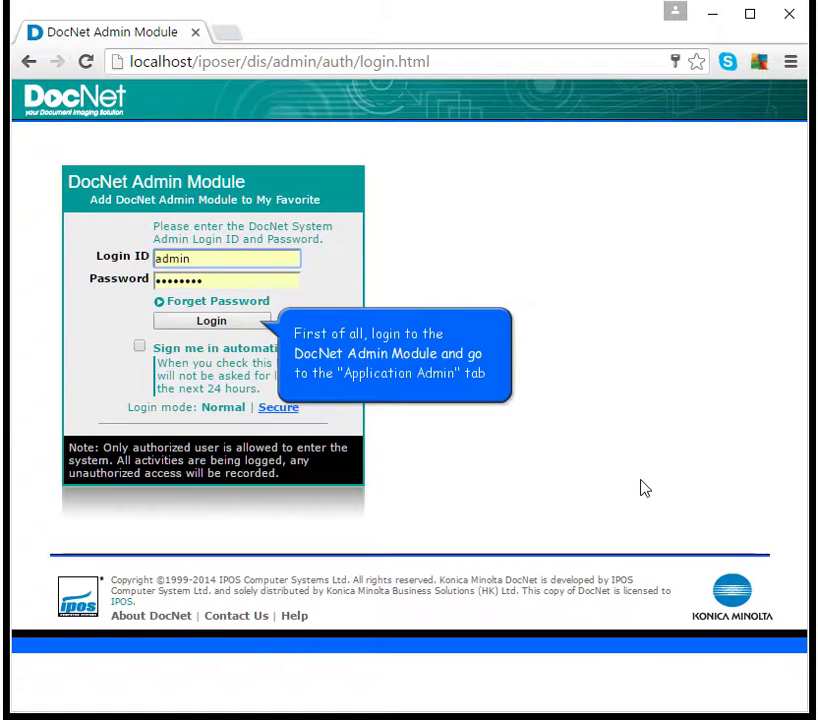
Log in to the admin module and start a new application in the Application Admin section
left_click(176, 326)
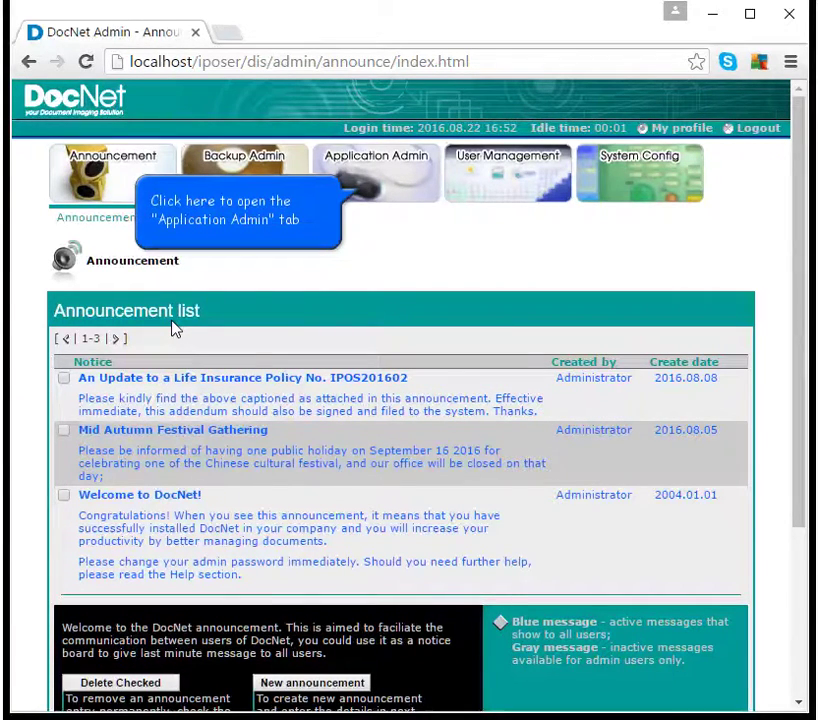
left_click(388, 185)
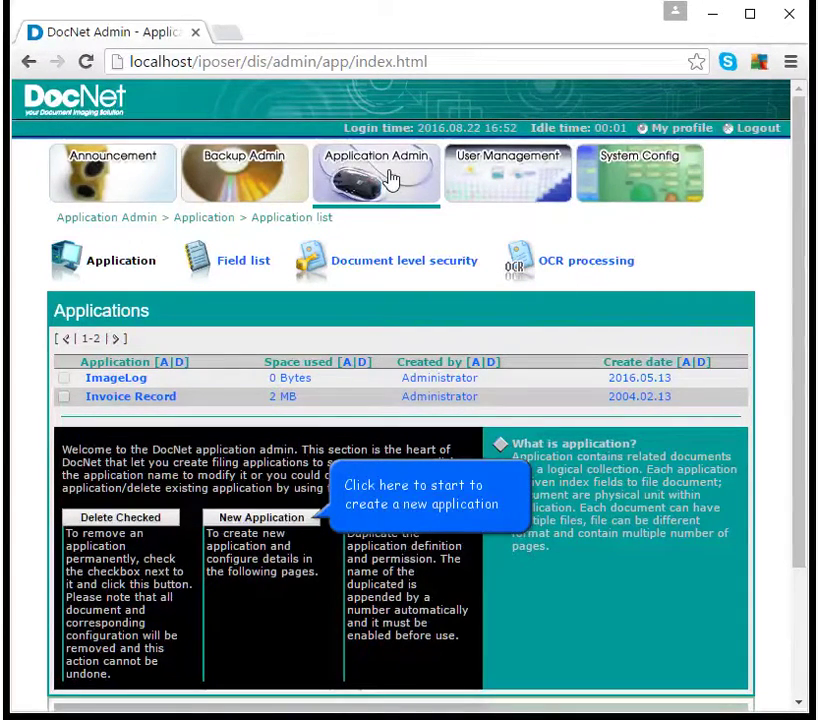
left_click(313, 518)
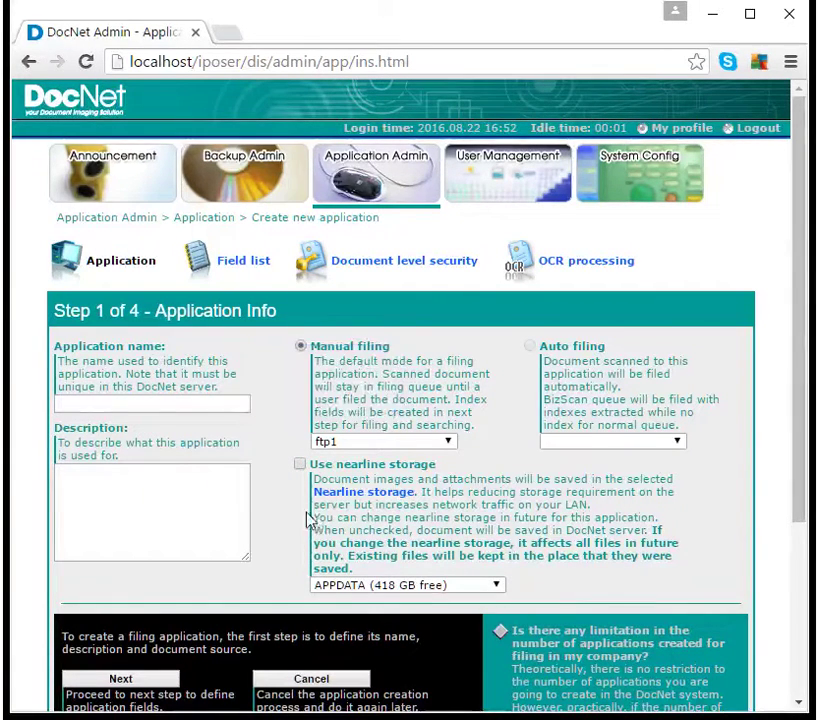
Name the application EMPLOYEE RECORD and enter the description "THIS IS TO KEEP RECORDS OF ALL STAFF IN ...."
left_click(173, 400)
type("EMPLOYEE RECORD")
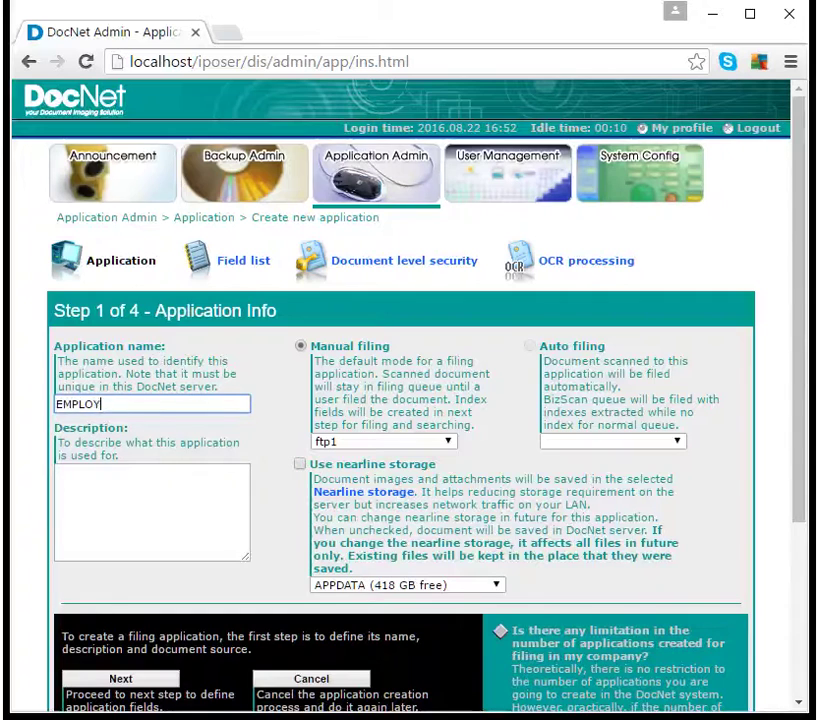
key("Tab")
type("THIS IS TO KE")
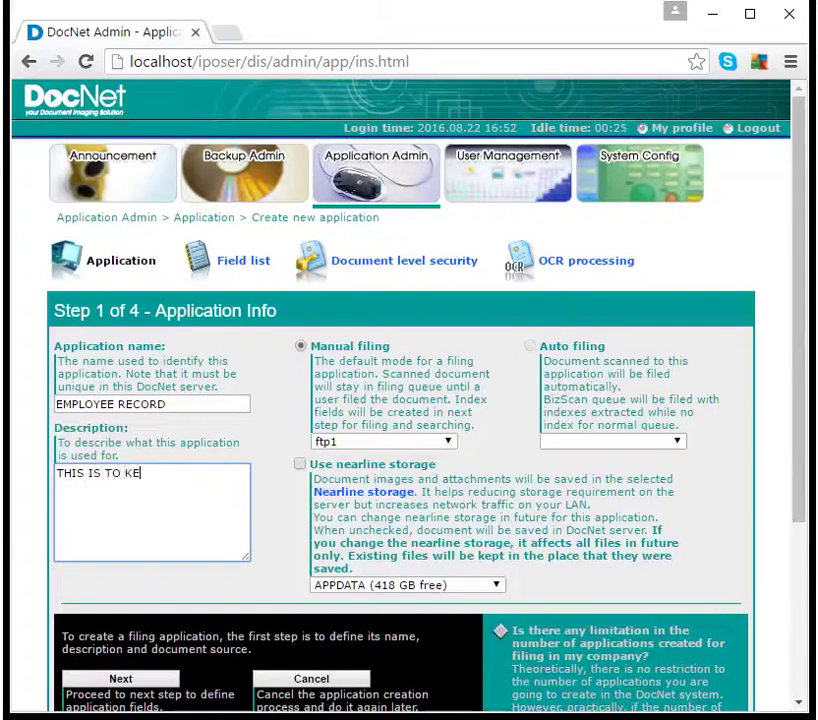
type("EP RECORDS OF ALL STAFF IN ....")
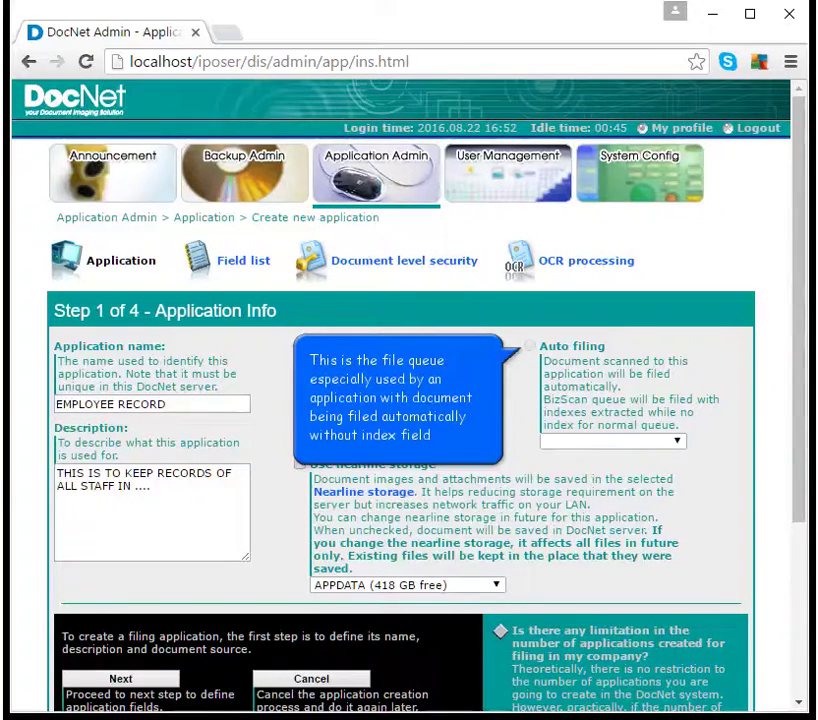
Enable nearline storage on APPDATA for the application and proceed to the field definitions
left_click(299, 464)
left_click(494, 585)
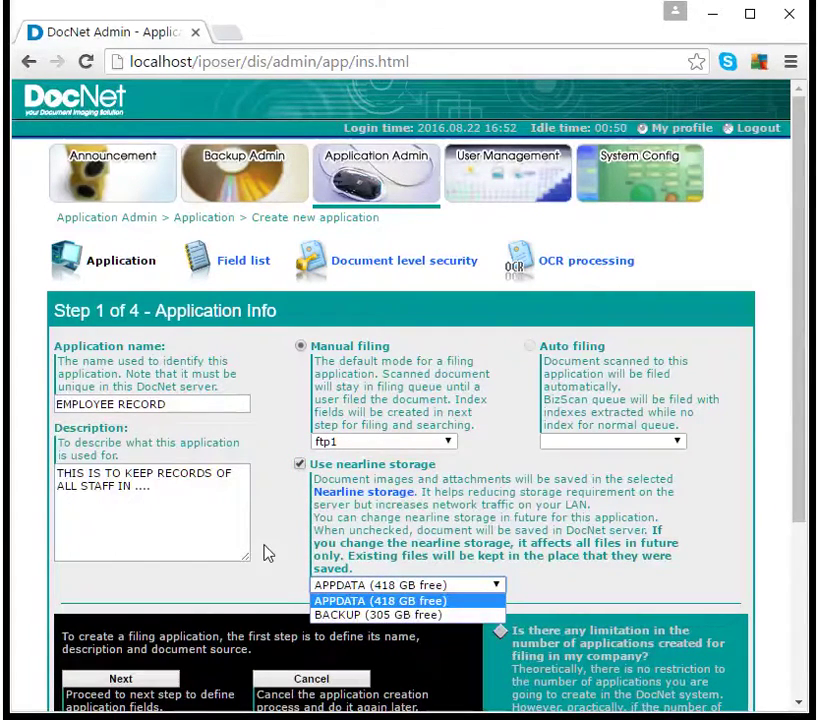
left_click(268, 553)
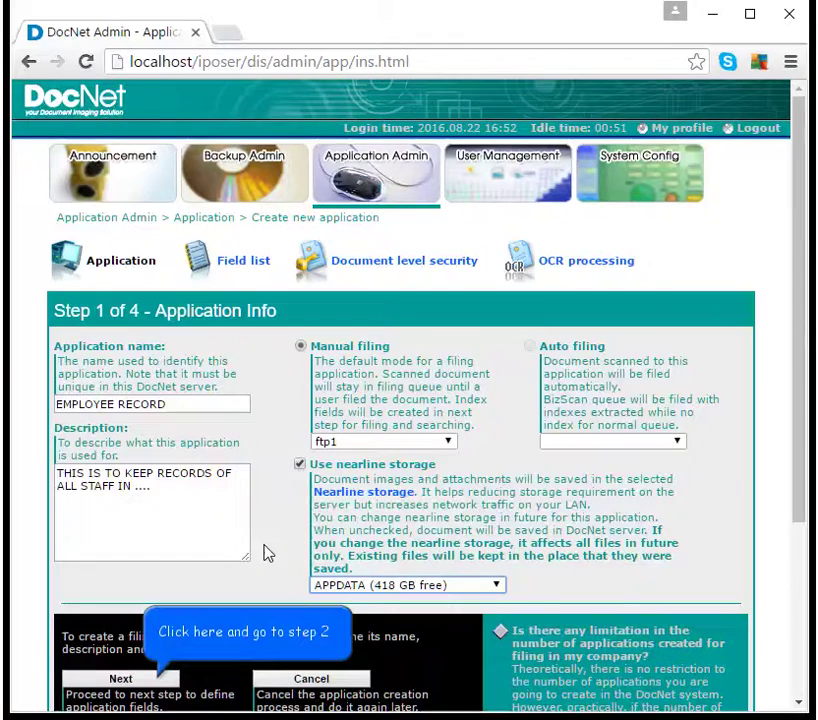
left_click(141, 682)
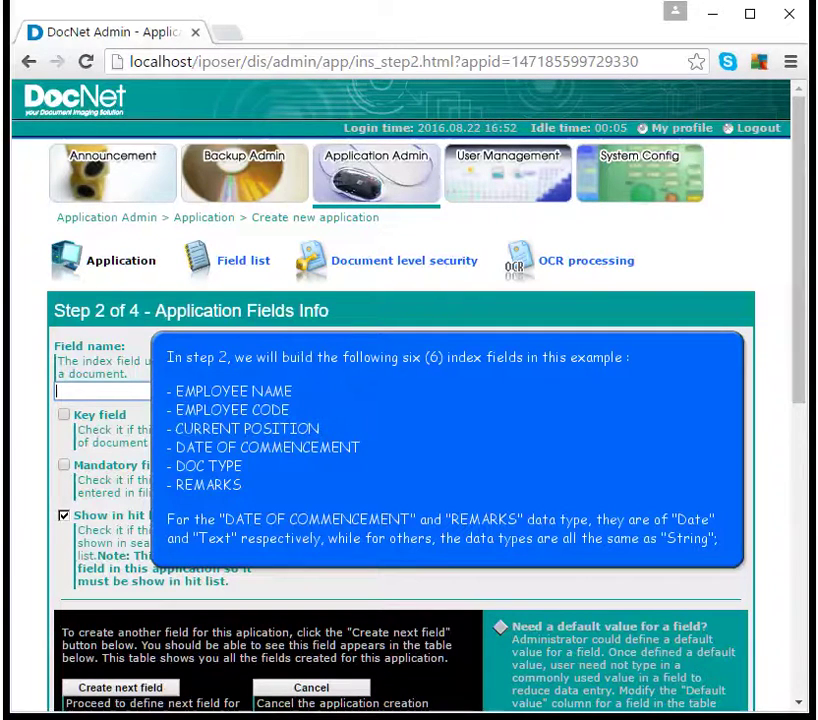
Create a mandatory String index field named EMPLOYEE NAME that is shown in the hit list
type("EMPLOYEE NAME")
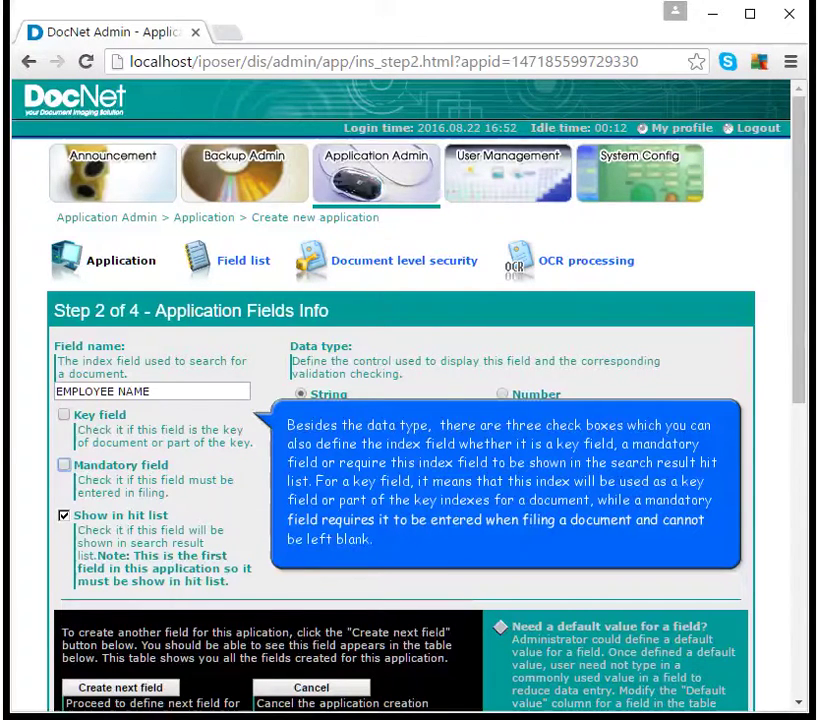
left_click(64, 465)
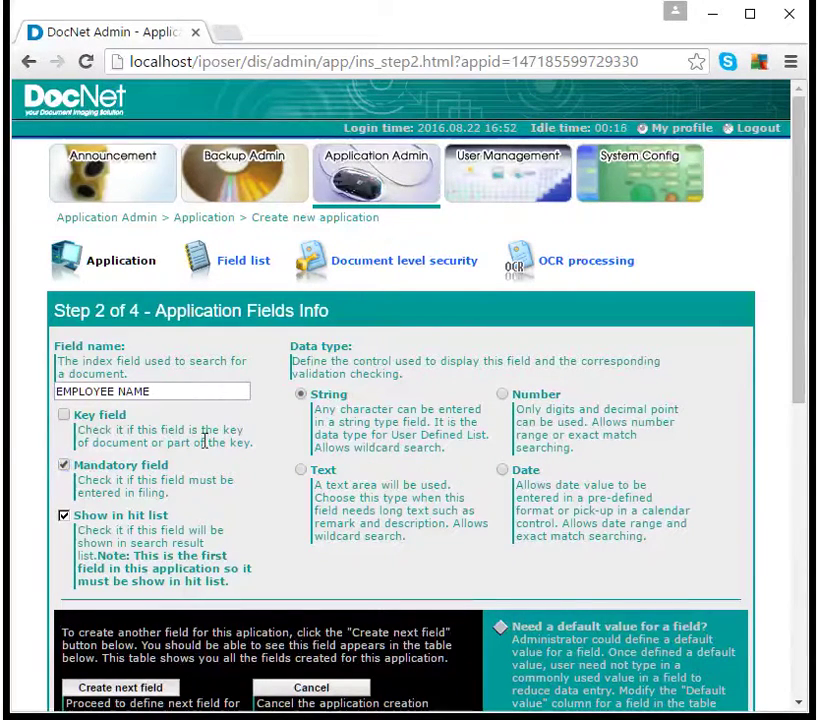
left_click(160, 689)
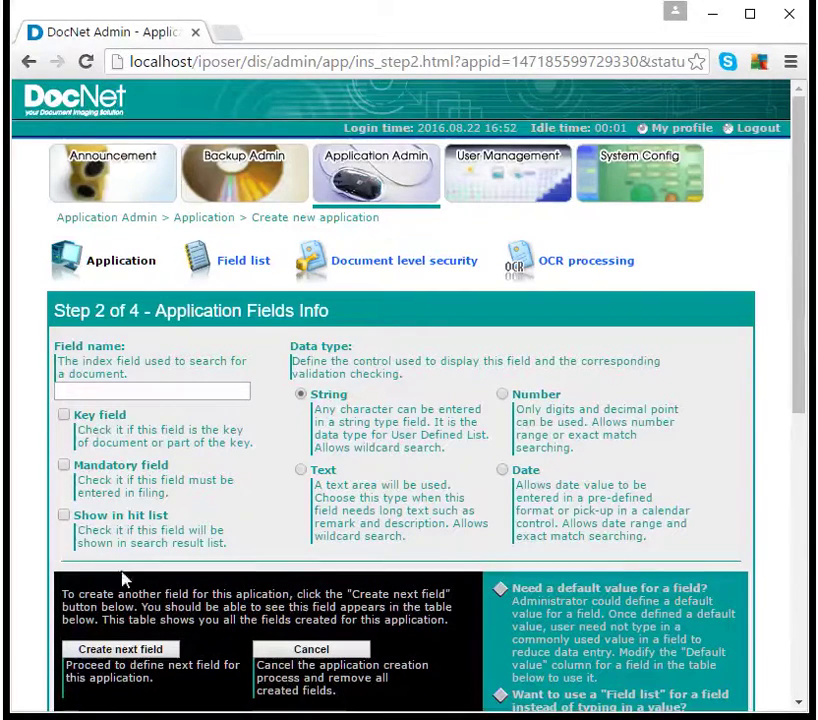
Create a String index field named EMPLOYEE CODE as a key field, mandatory and shown in the hit list
left_click(115, 390)
type("EMPLOYEE CODE")
left_click(64, 416)
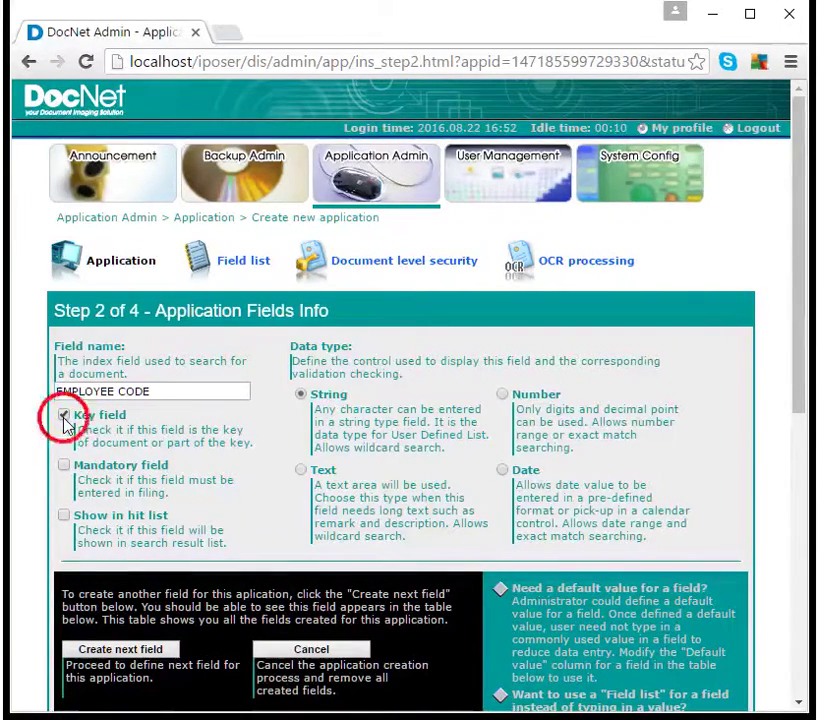
left_click(64, 466)
left_click(65, 516)
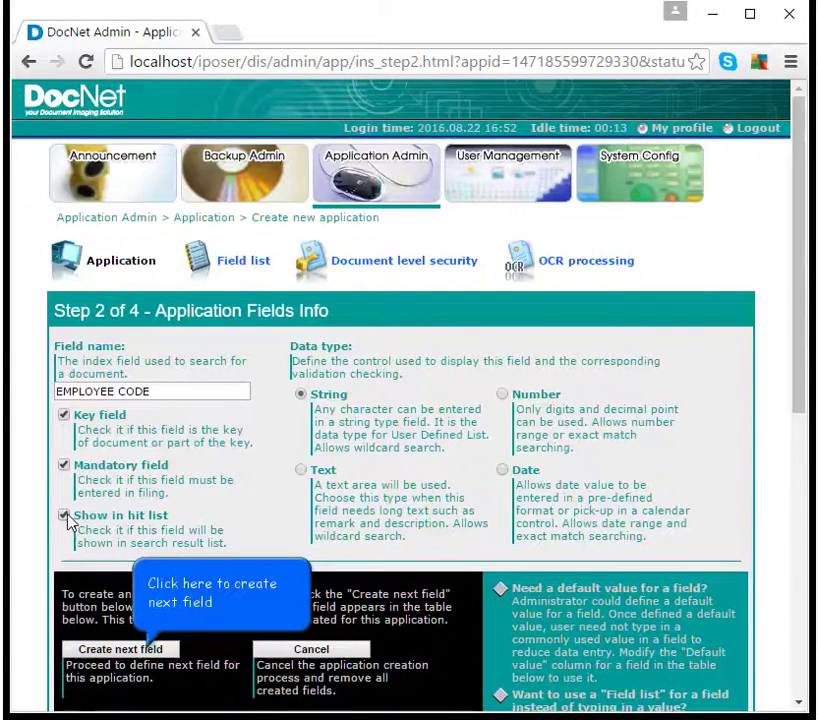
left_click(104, 649)
Create a String index field named CURRENT POSITION, mandatory and shown in the hit list
left_click(119, 387)
type("CURRENT POSITION")
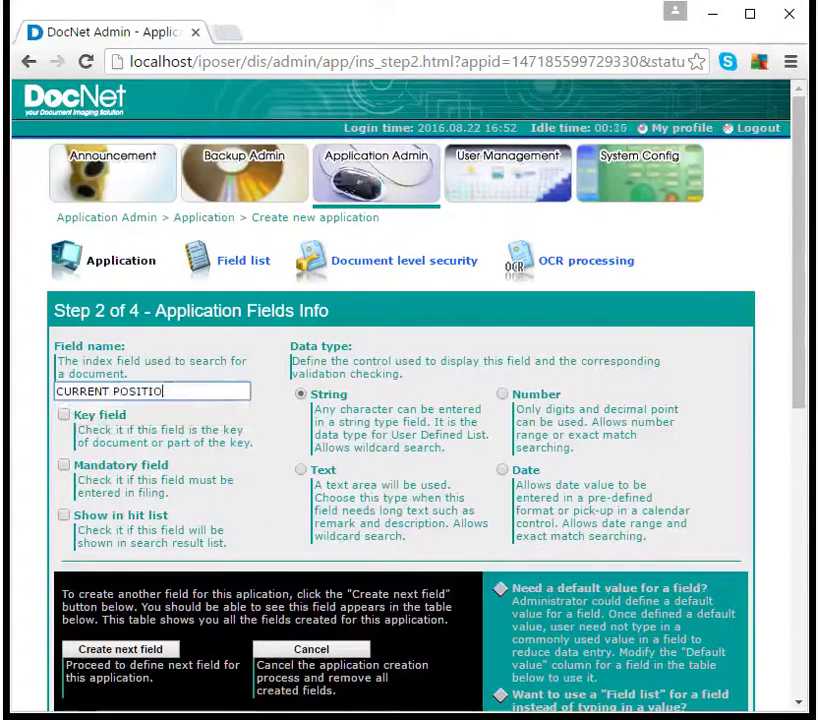
left_click(63, 466)
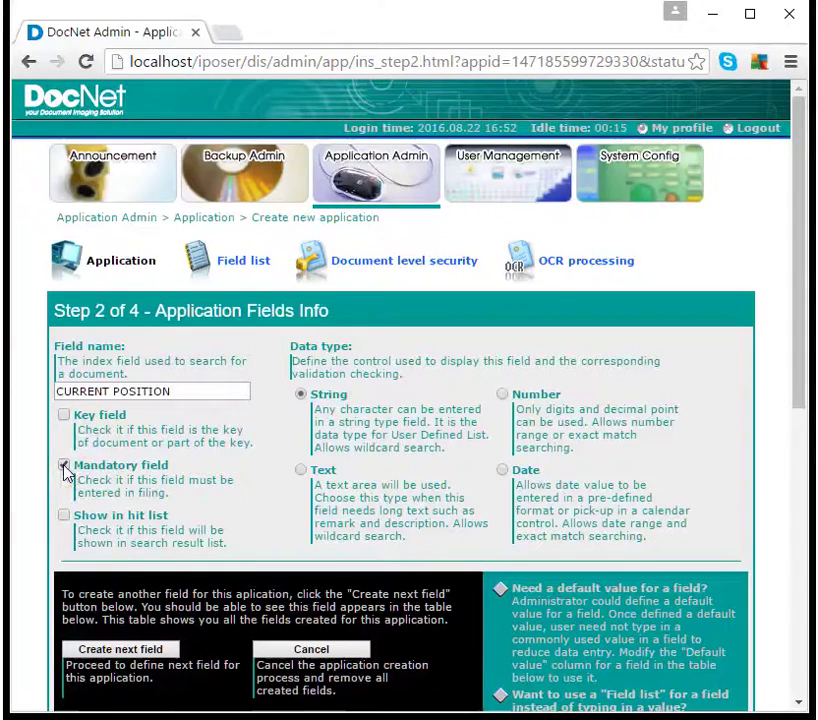
left_click(64, 516)
left_click(133, 649)
Create a Date index field named DATE OF COMMENCEMENT, mandatory and shown in the hit list
left_click(100, 392)
type("DATE OF COMMENCEMENT")
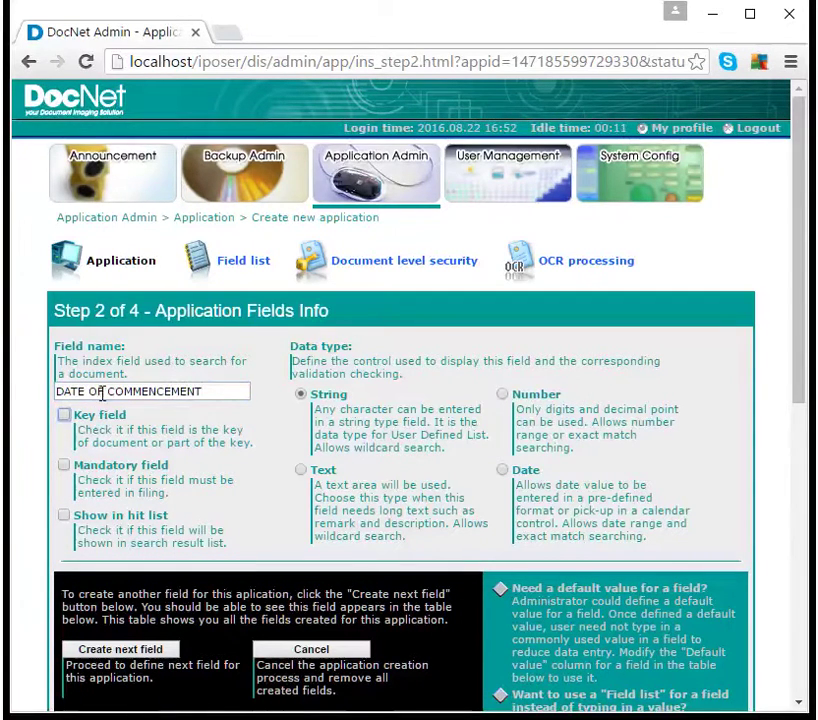
left_click(64, 466)
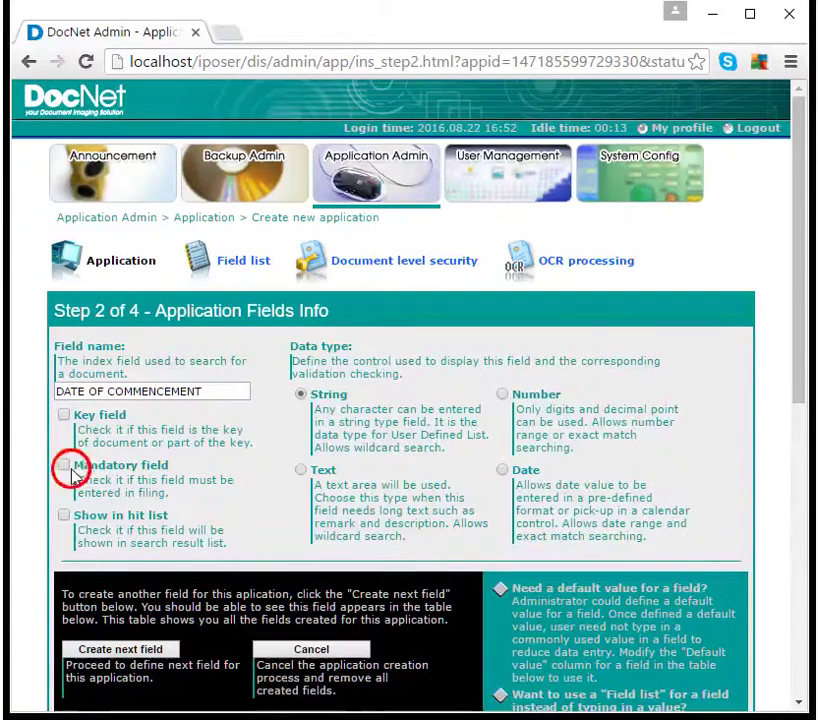
left_click(64, 515)
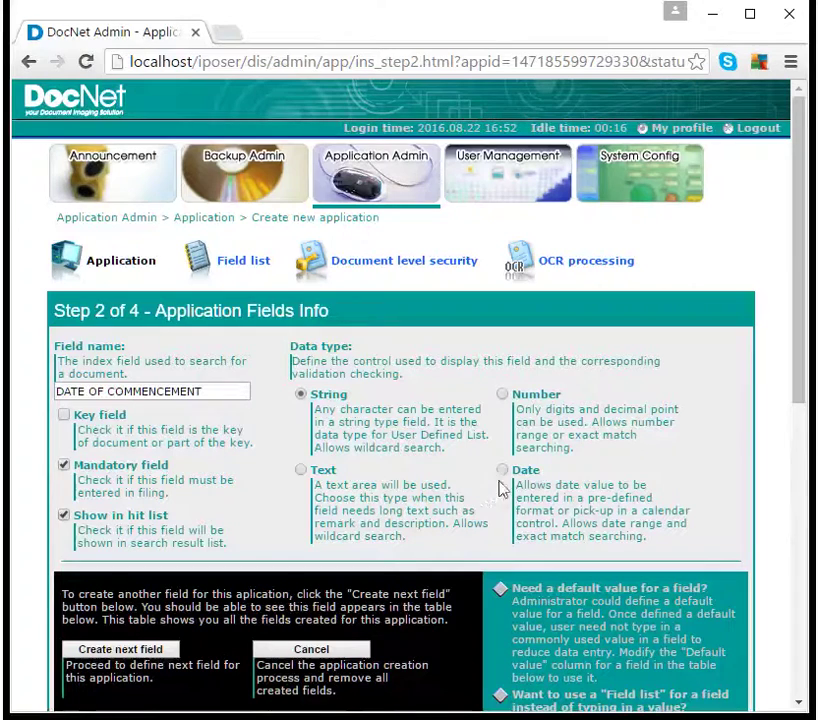
left_click(503, 471)
left_click(115, 652)
Create a String index field named DOC TYPE, mandatory and shown in the hit list
left_click(106, 389)
type("DOC TYPE")
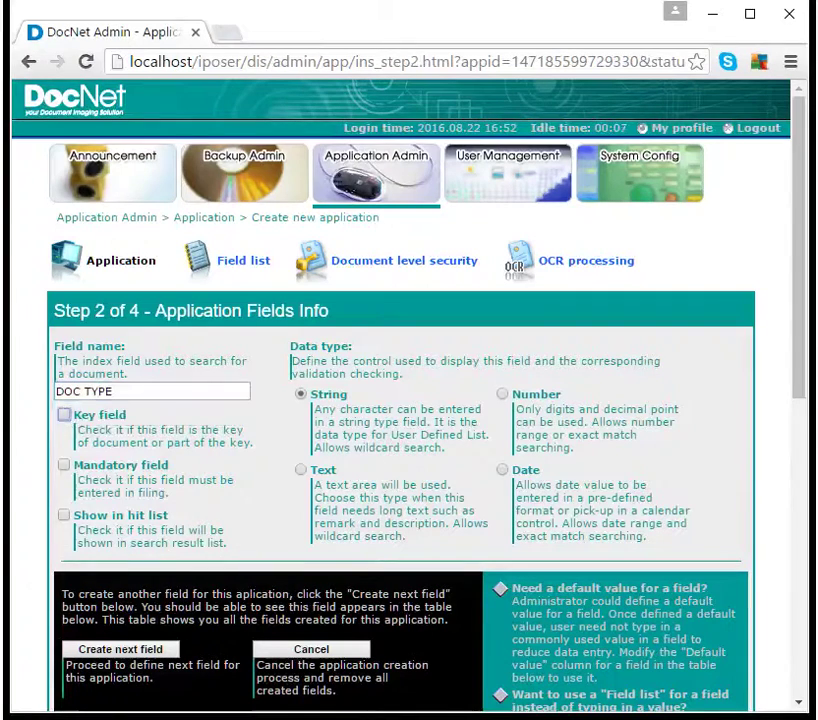
left_click(63, 465)
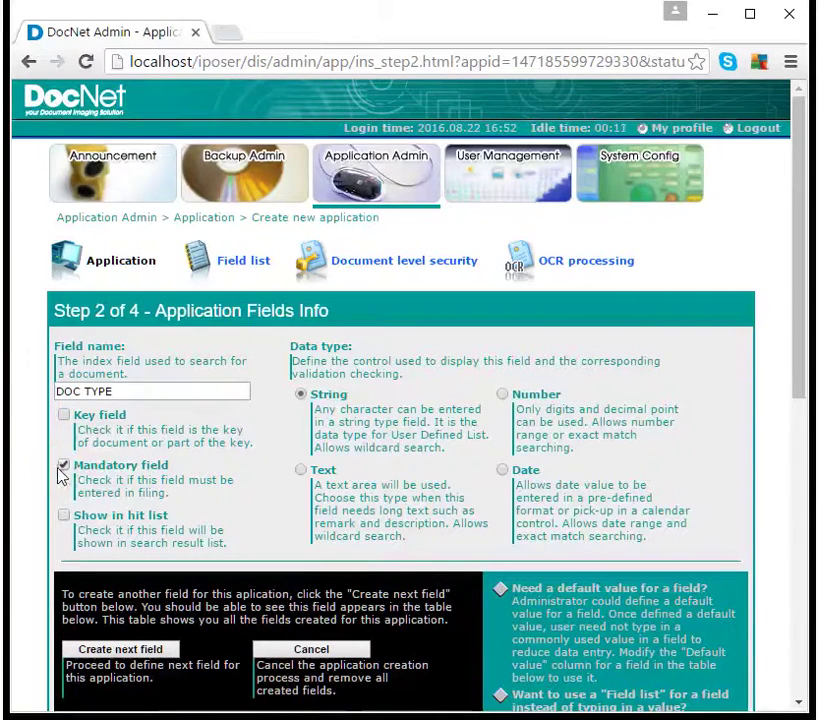
left_click(64, 516)
left_click(127, 650)
Create an optional Text index field named REMARKS and proceed to the application permissions
left_click(96, 392)
type("REMARKS")
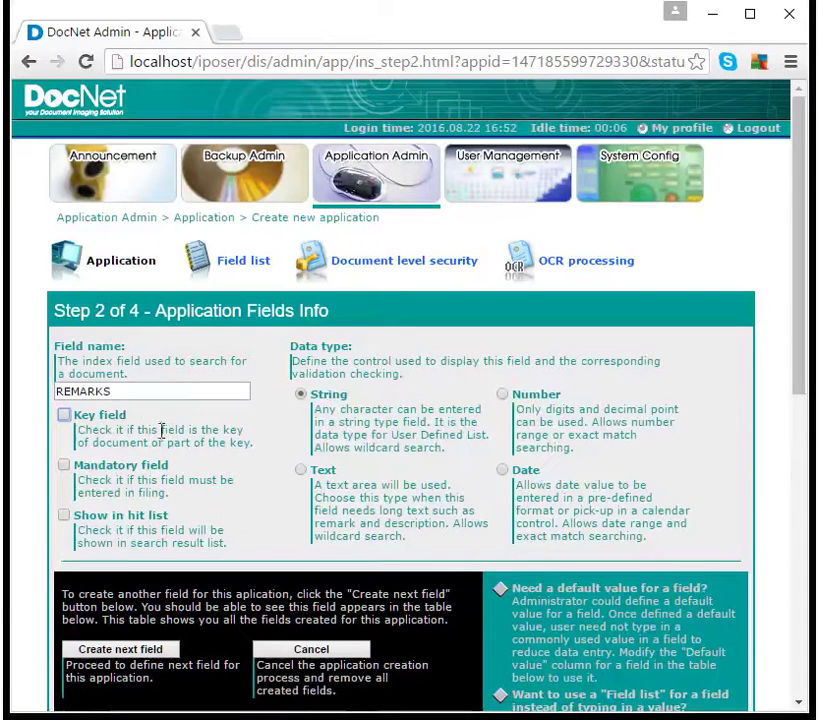
left_click(300, 471)
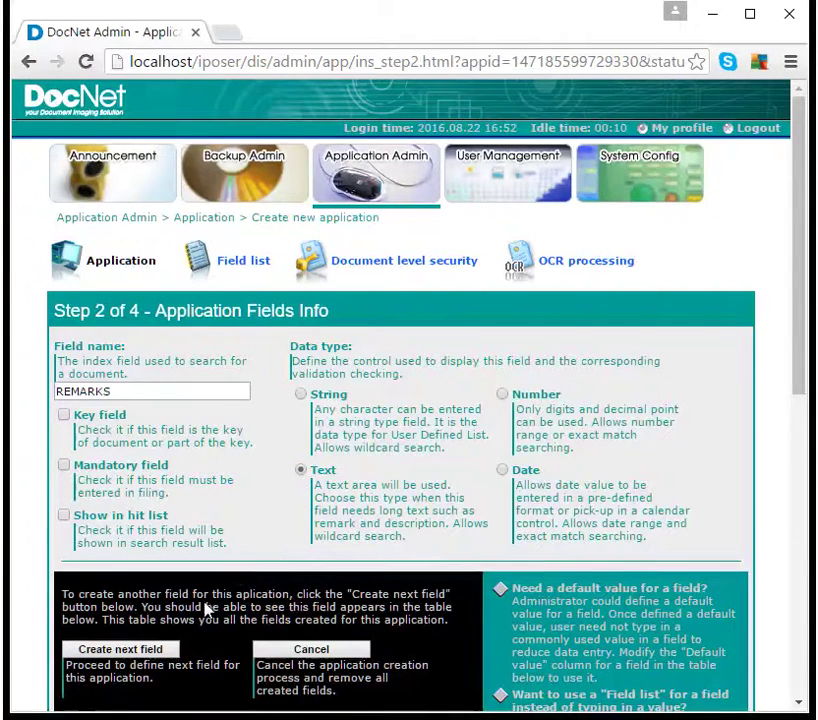
left_click(150, 650)
scroll(150, 655, "down", 3)
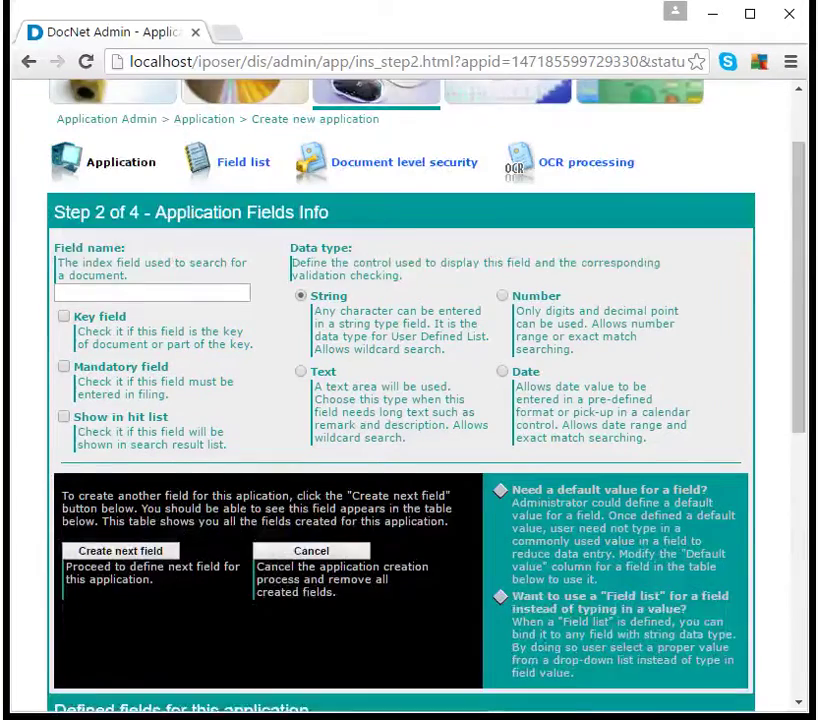
scroll(150, 655, "down", 2)
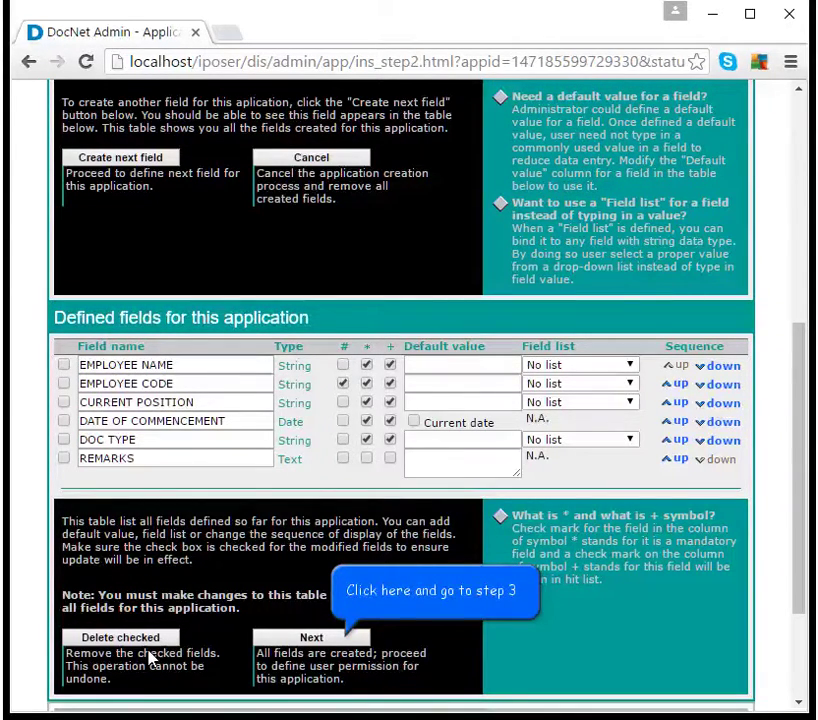
left_click(318, 637)
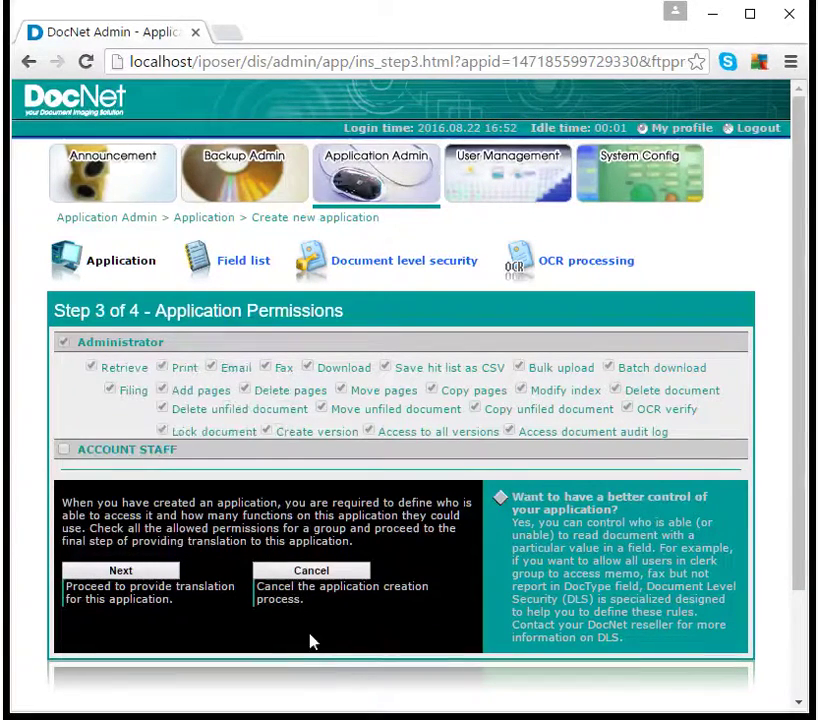
Grant the ACCOUNT STAFF group all permissions on the application and proceed to the translations
left_click(63, 450)
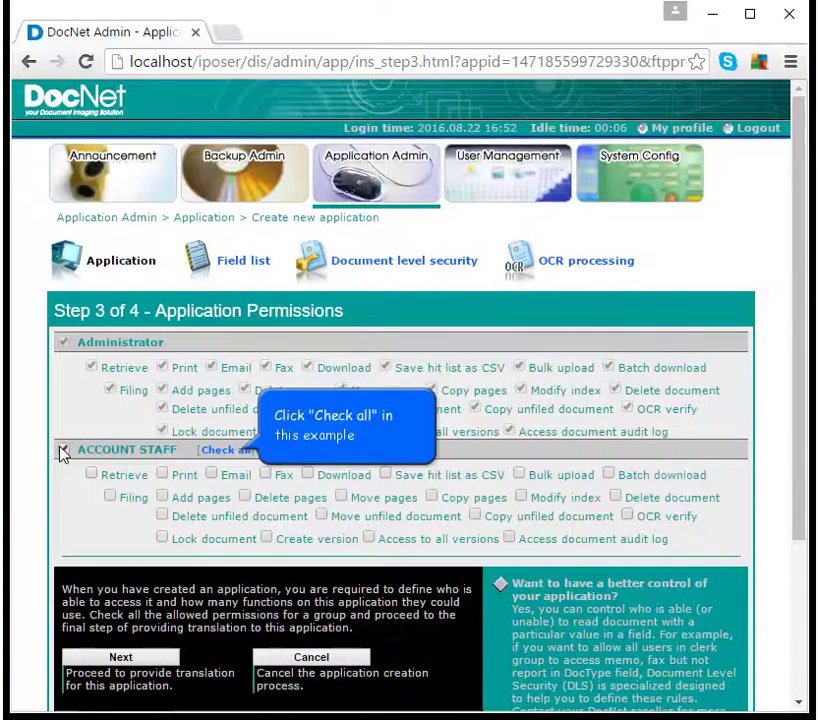
left_click(224, 455)
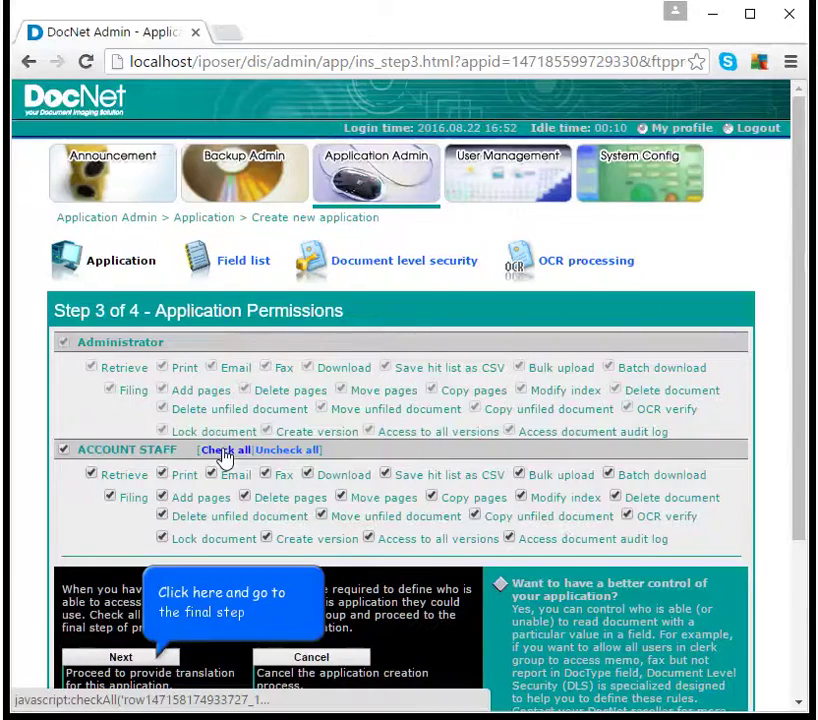
left_click(145, 657)
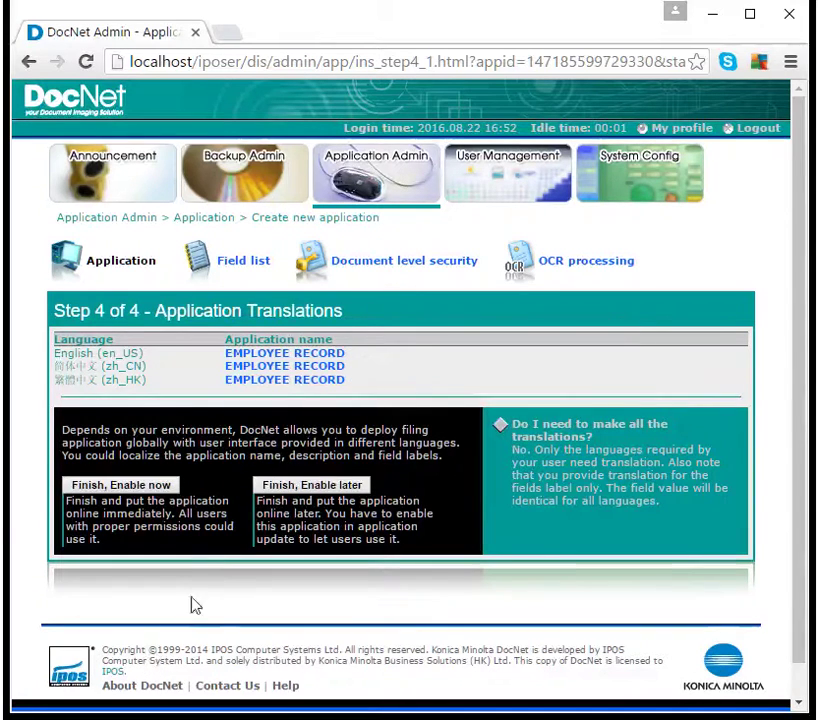
Complete the Traditional Chinese (zh_HK) translation with its existing terms and finish the application with the Enable later option
left_click(275, 380)
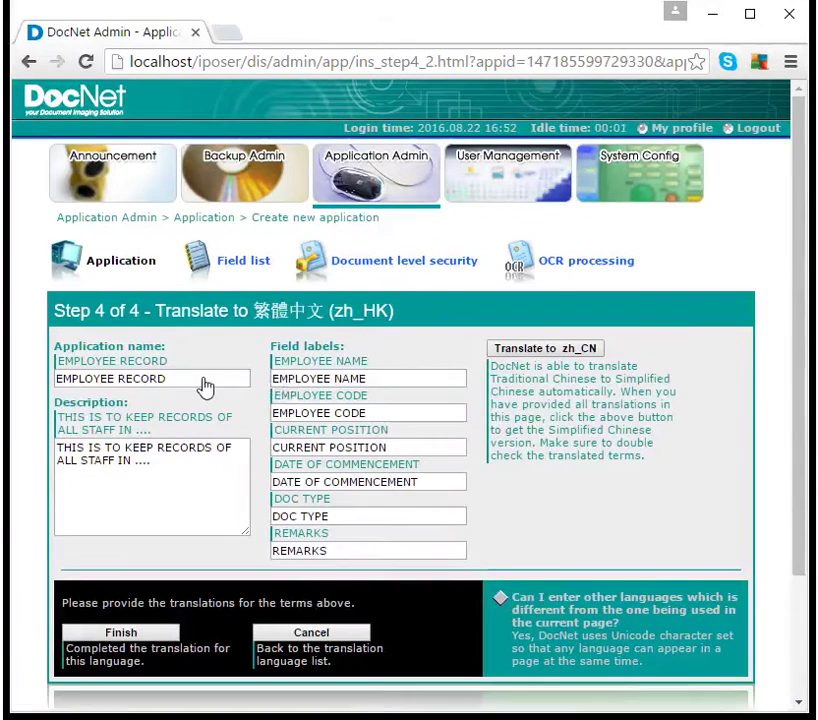
left_click_drag(204, 386, 55, 384)
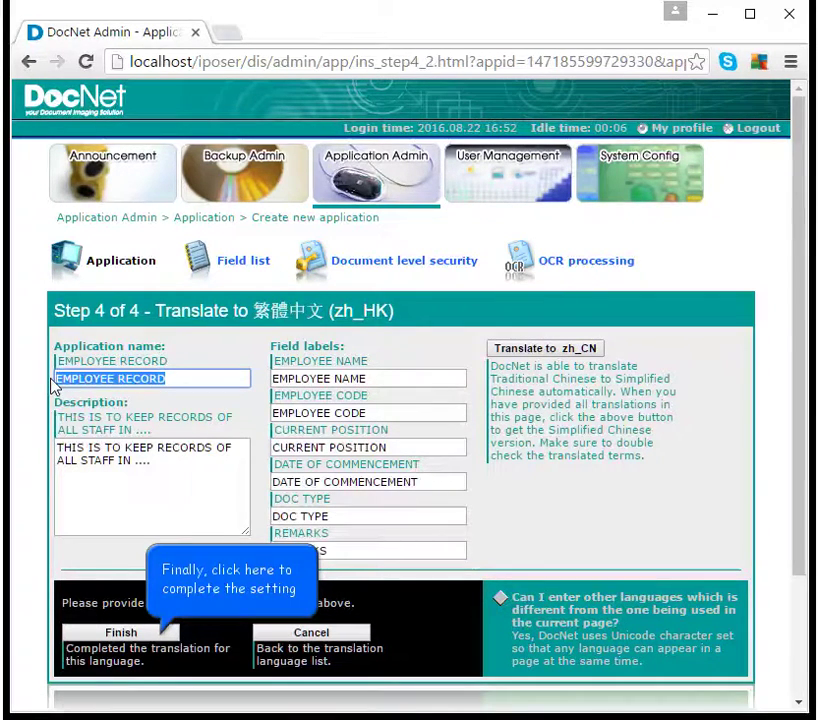
left_click(157, 635)
left_click(358, 488)
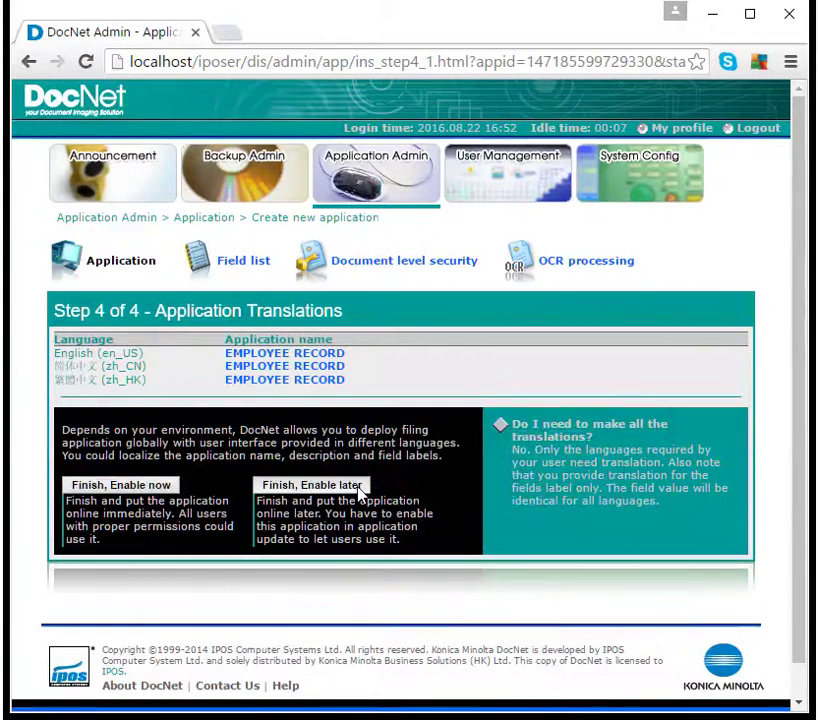
left_click(360, 490)
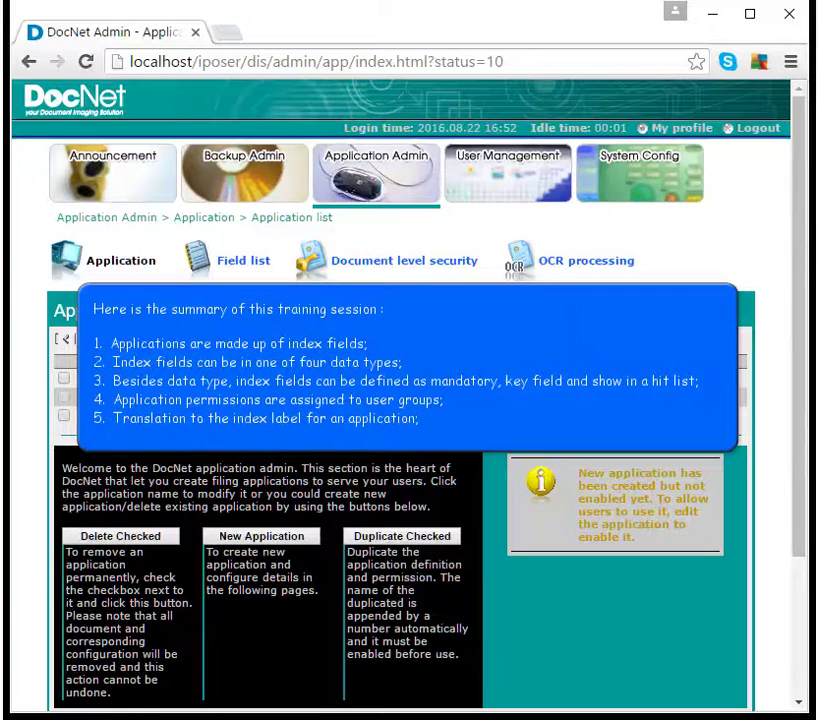